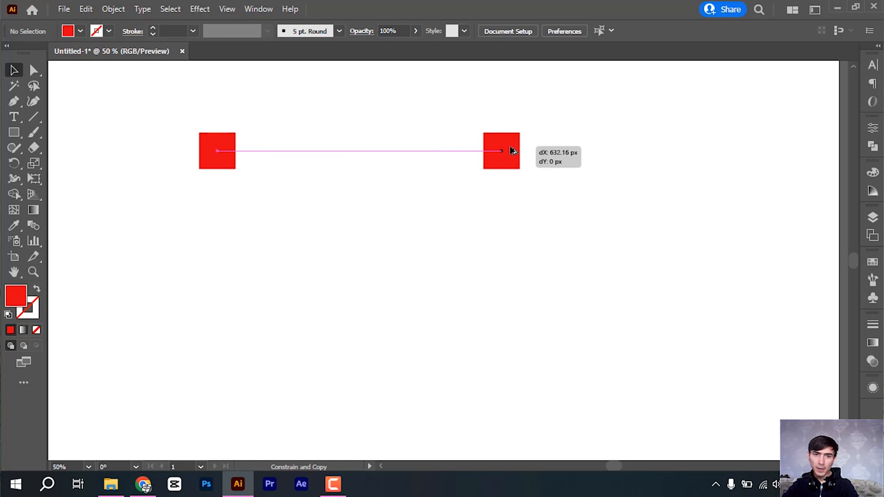
Change the fill of the copied square to the right of the original red square to purple
click(80, 31)
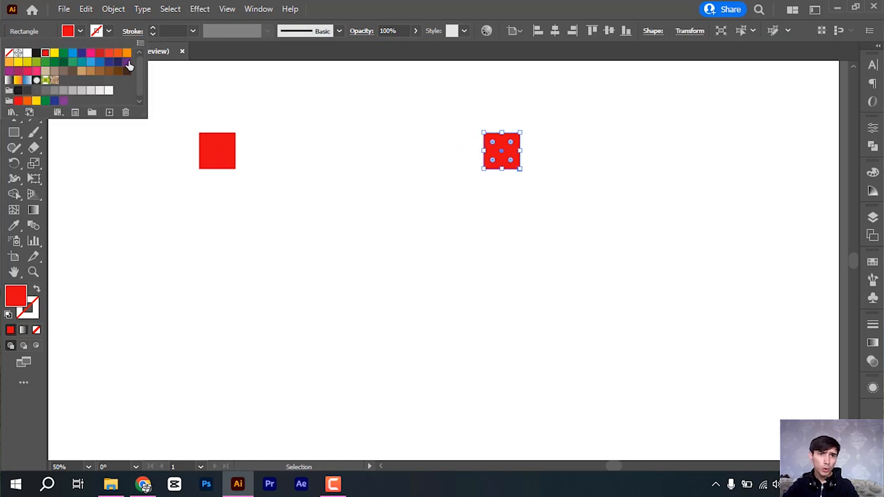
click(82, 31)
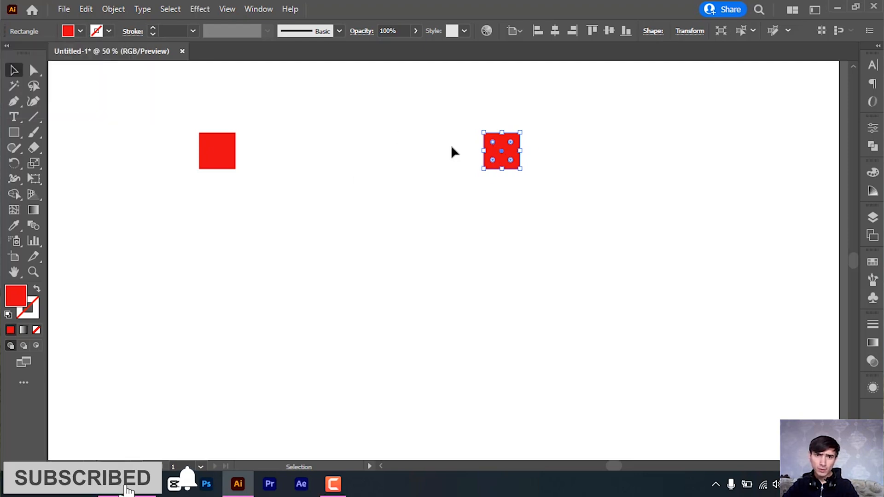
click(80, 31)
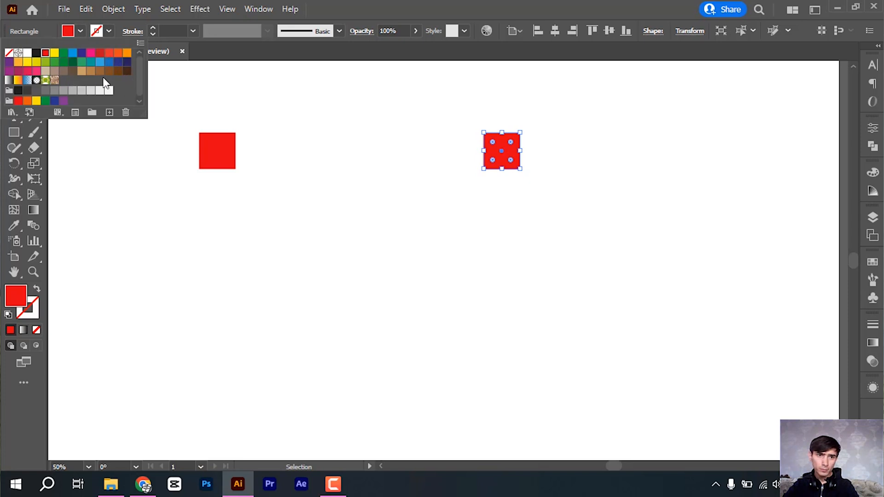
click(9, 62)
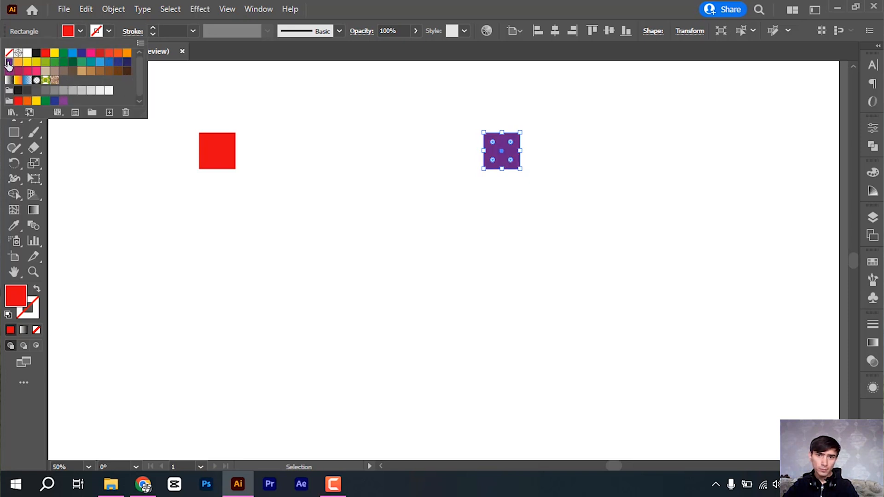
click(80, 31)
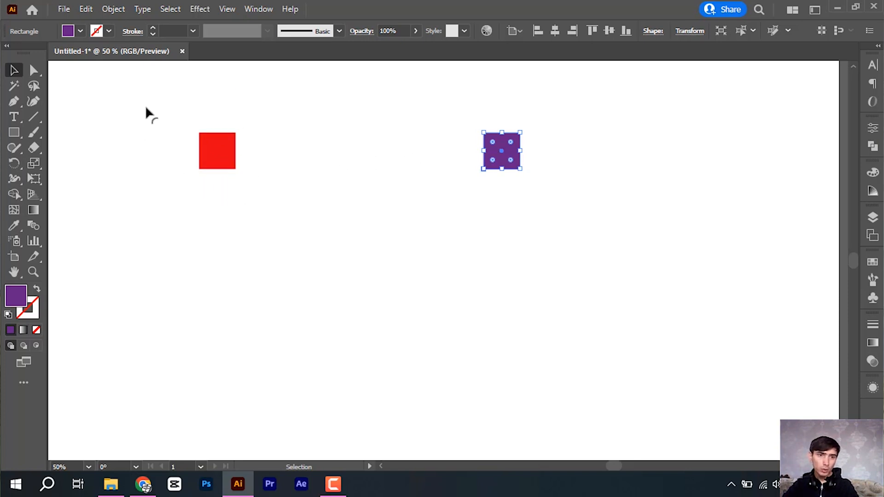
Blend the red square into the purple square with the Blend tool, and undo the blend
click(34, 226)
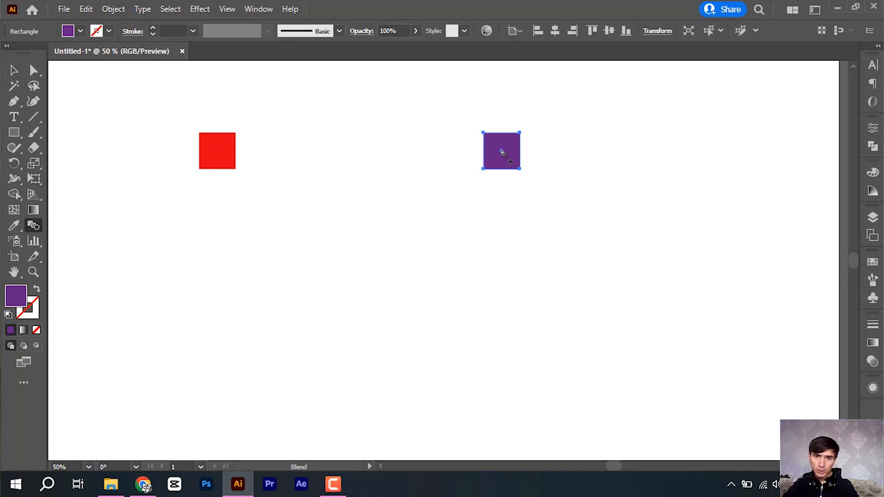
click(14, 70)
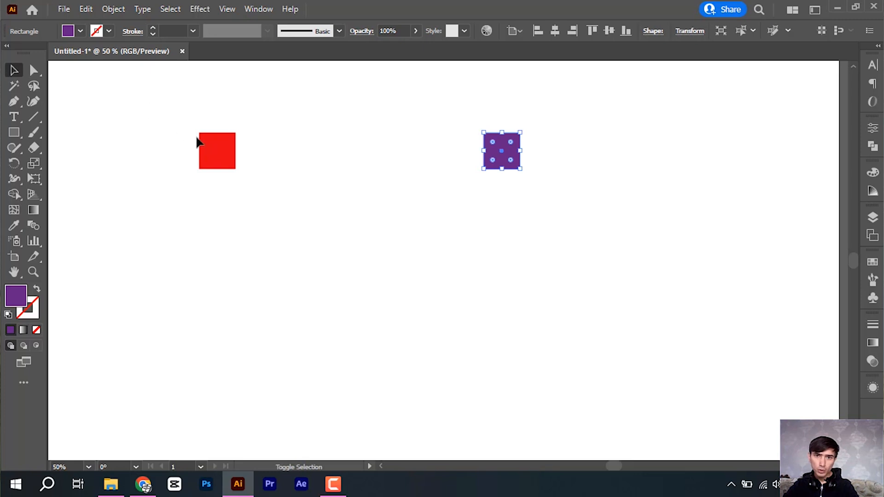
shift+click(229, 161)
click(33, 225)
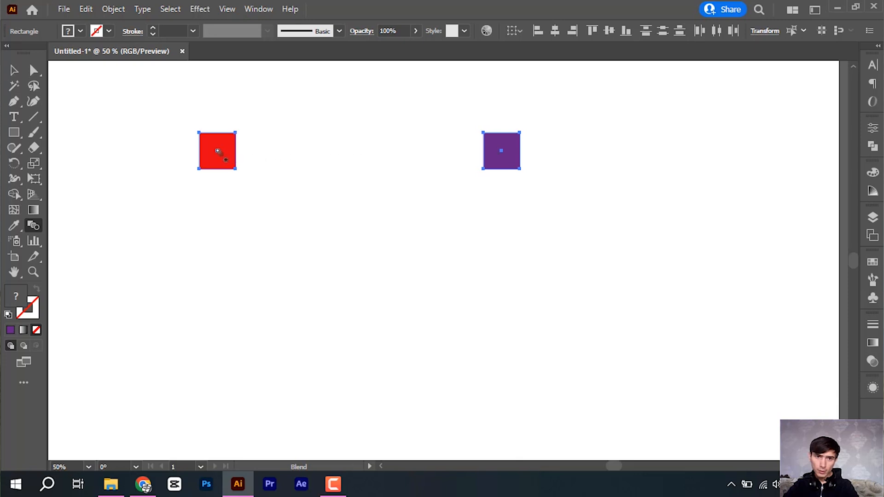
click(218, 151)
click(503, 152)
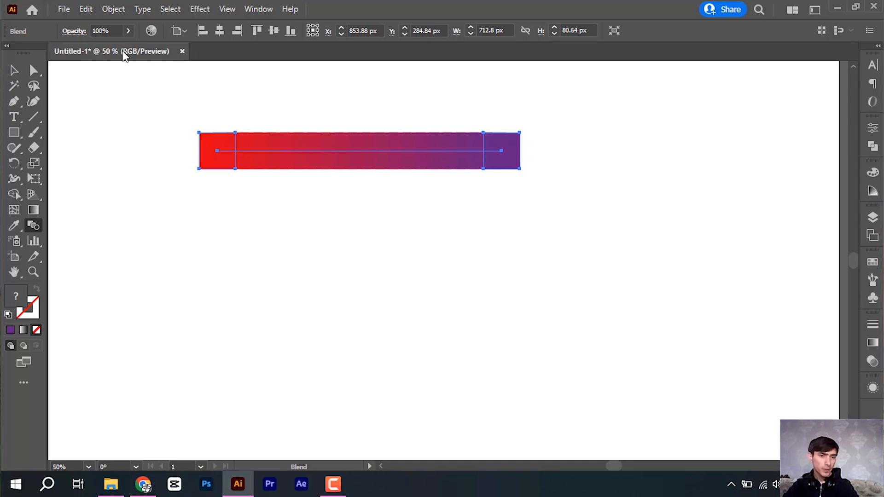
key(ctrl+z)
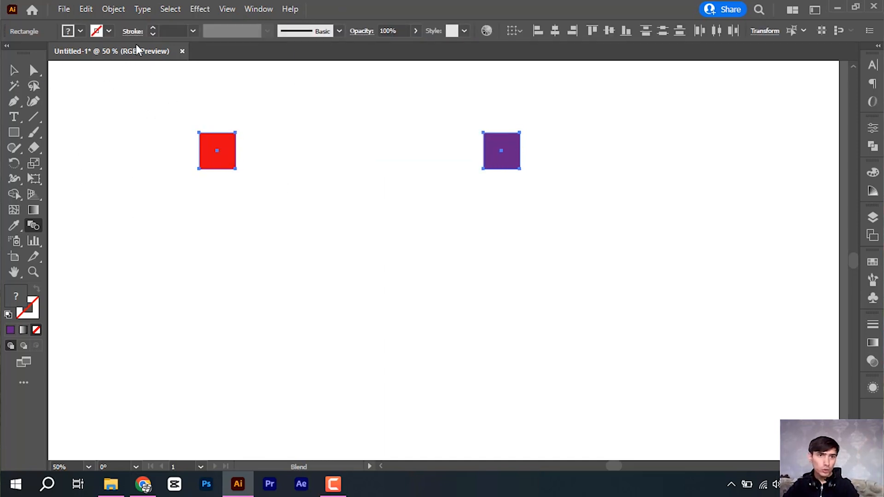
Configure the blend options to Specified Steps with 20 steps and the Align to Path orientation for the two squares
click(13, 71)
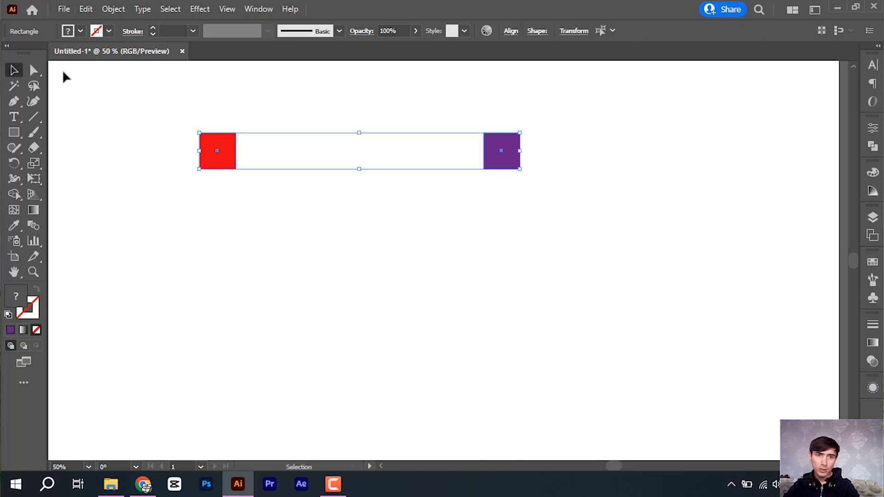
click(111, 9)
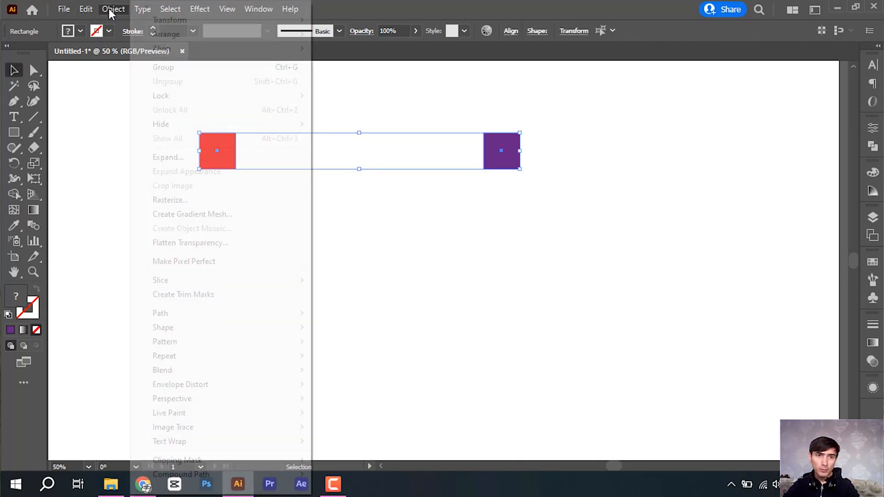
mouse_move(197, 374)
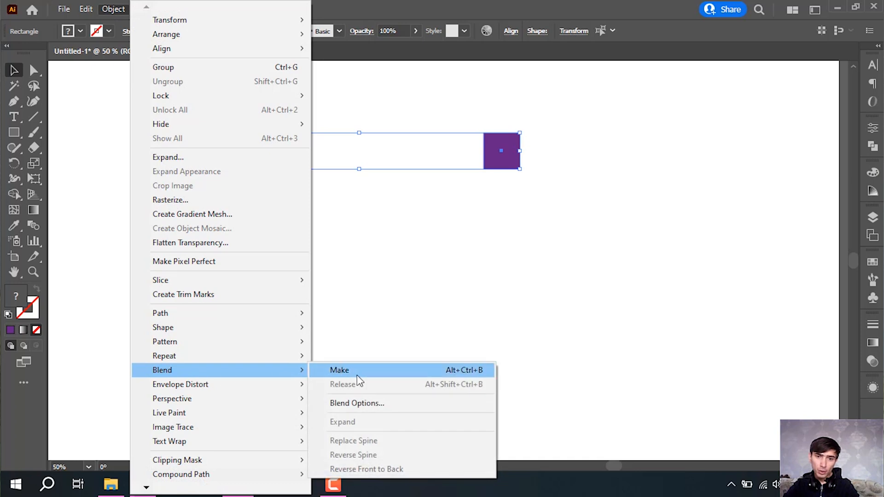
click(365, 402)
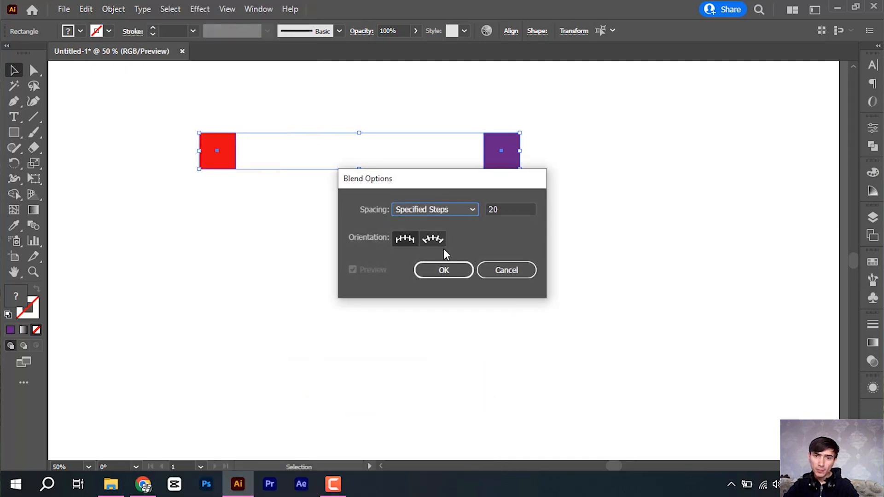
click(504, 208)
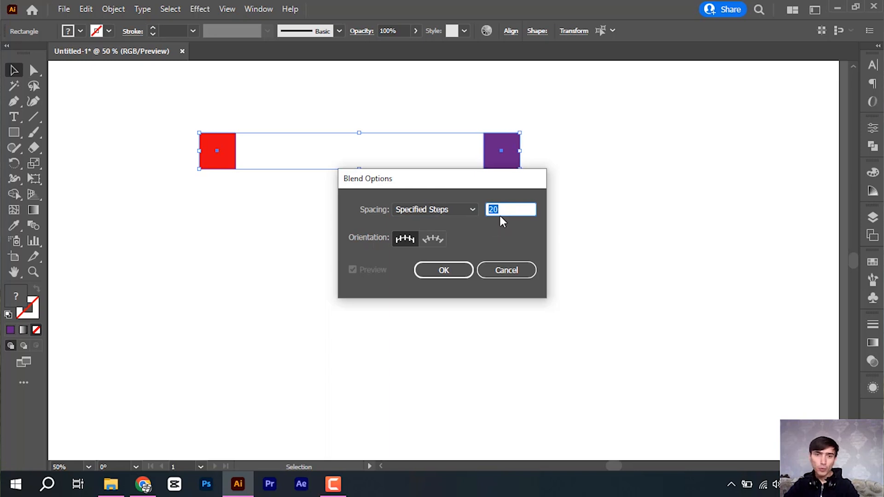
click(432, 239)
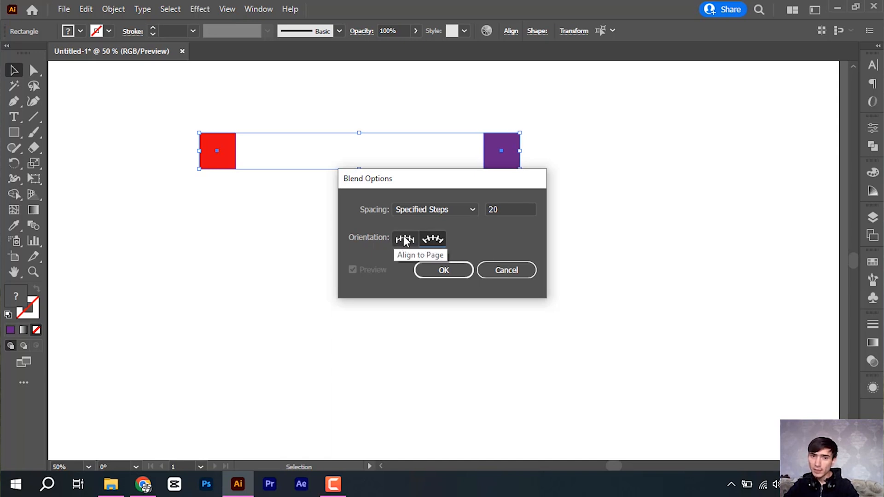
click(444, 270)
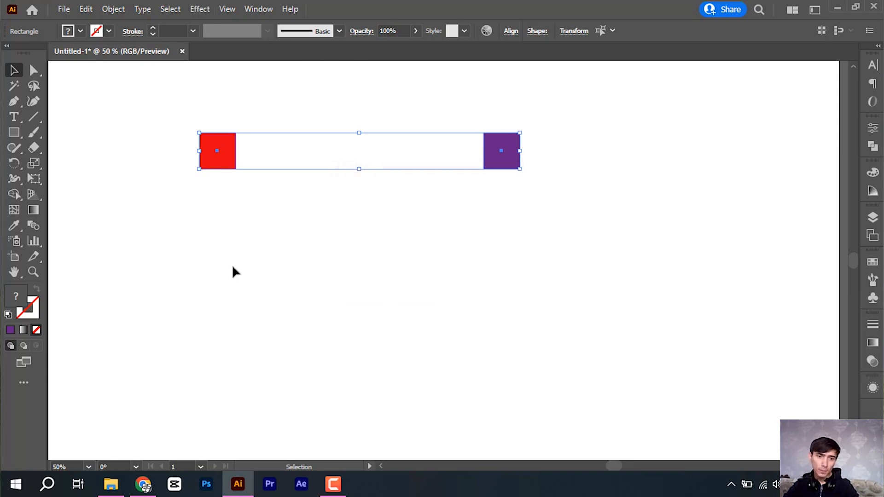
Make a blend between the red and purple squares using 20 steps, and undo it
click(115, 8)
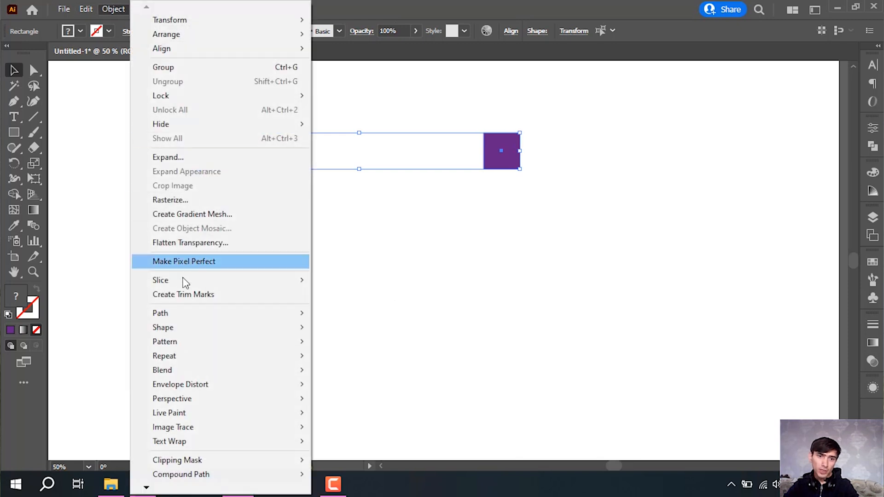
mouse_move(199, 370)
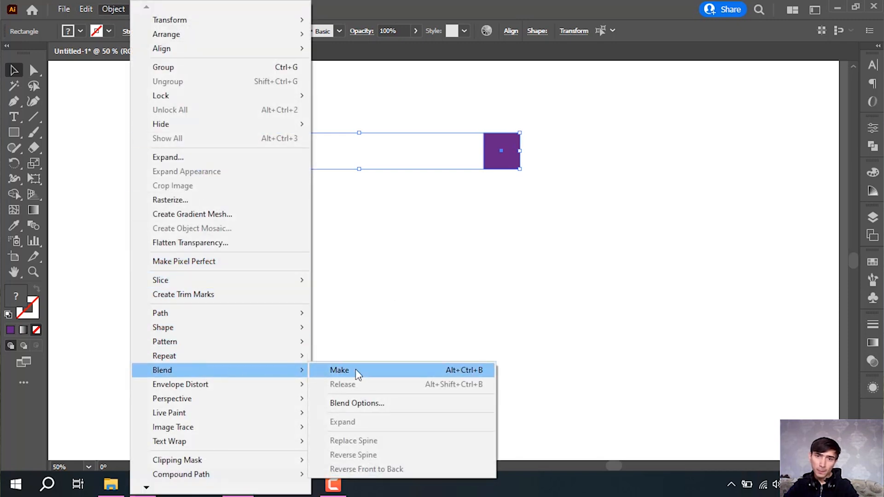
click(357, 370)
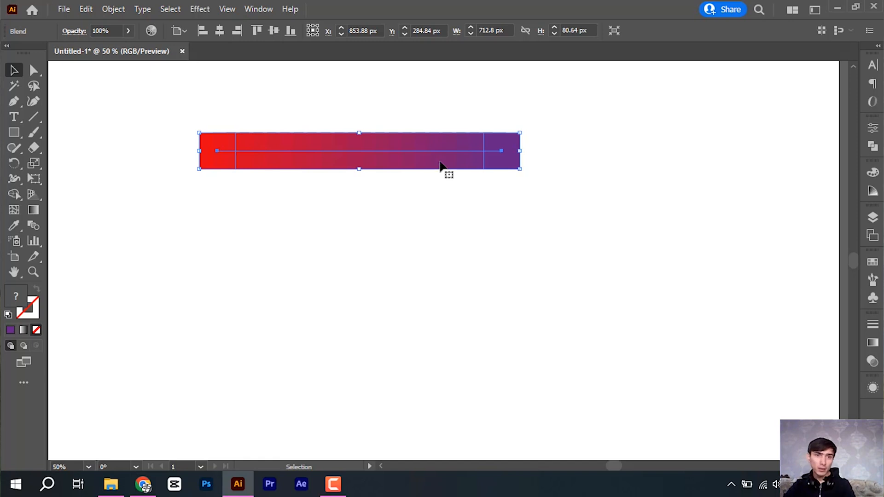
key(a)
key(ctrl+z)
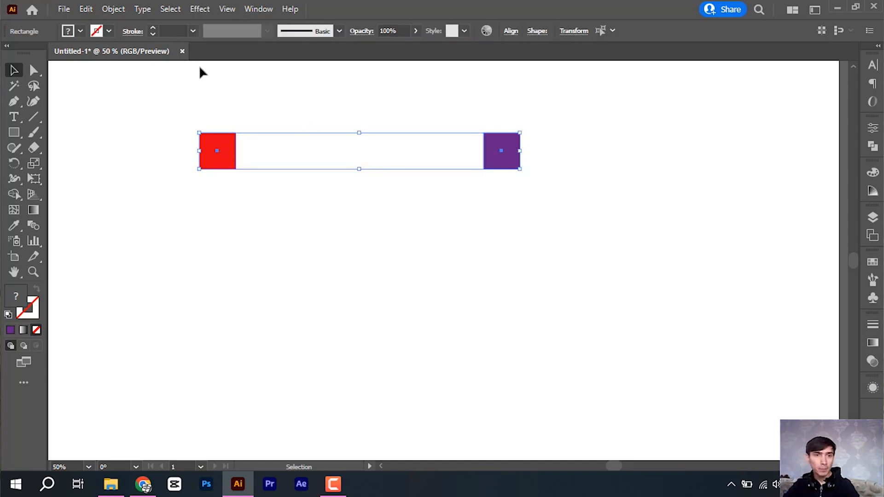
Set the number of specified steps in the blend options to 10
click(111, 8)
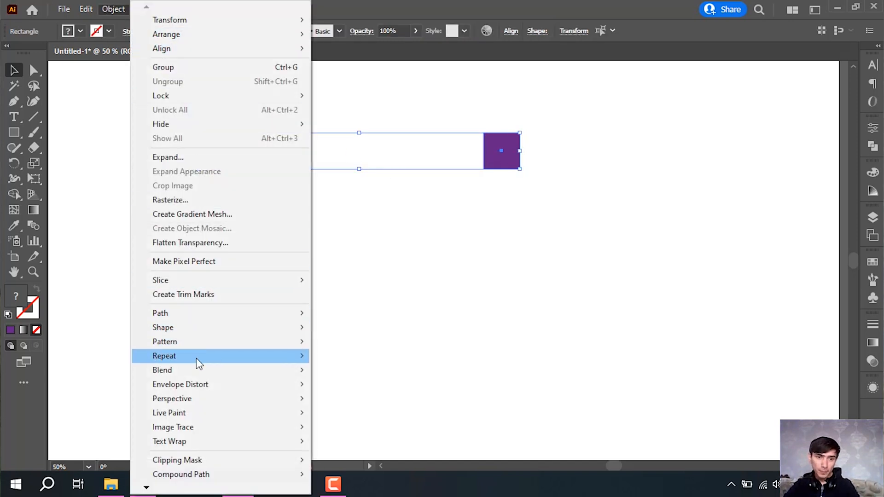
mouse_move(197, 369)
click(354, 403)
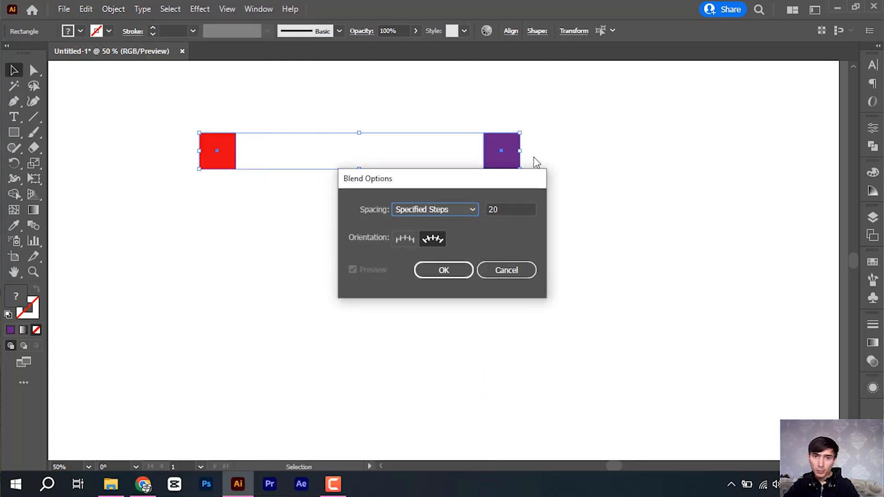
click(511, 211)
text(10)
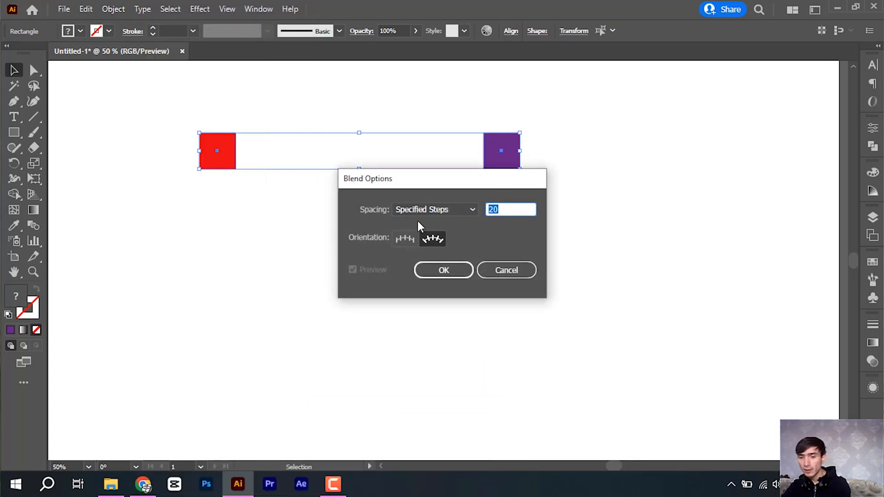
click(445, 269)
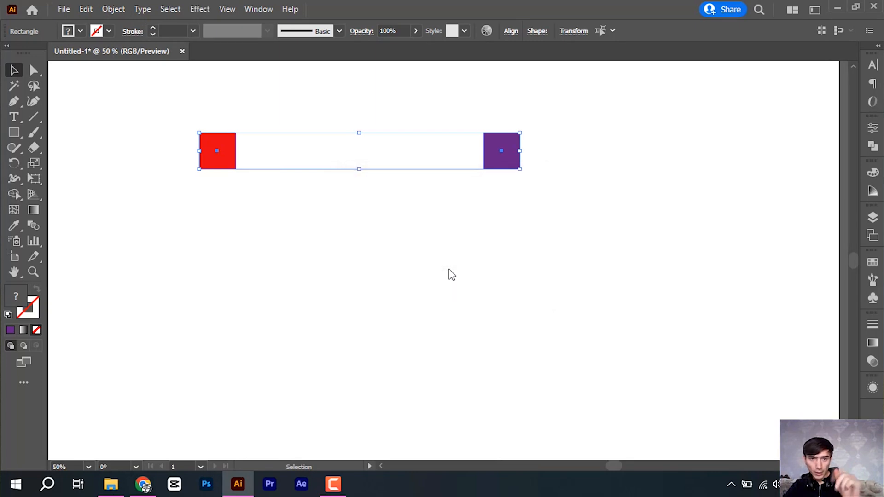
Make a 10-step blend between the red and purple squares, and delete the blended object from the artboard
click(113, 9)
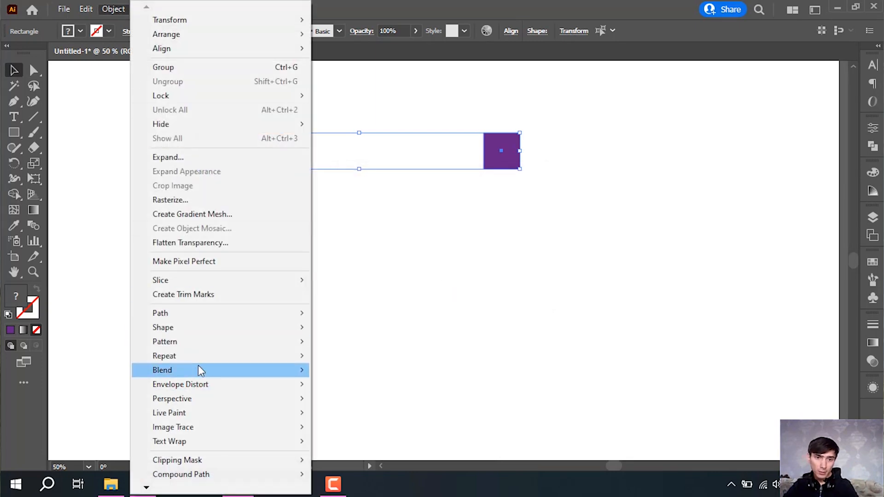
mouse_move(209, 370)
click(362, 375)
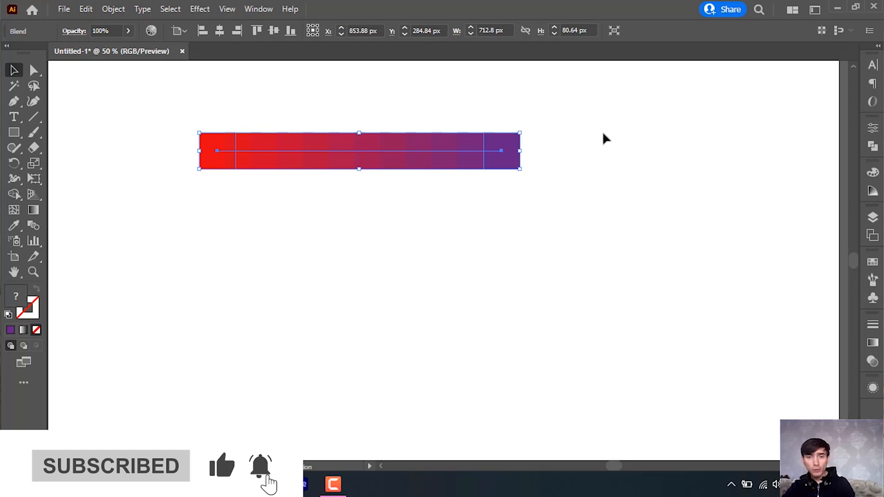
drag(603, 134, 152, 222)
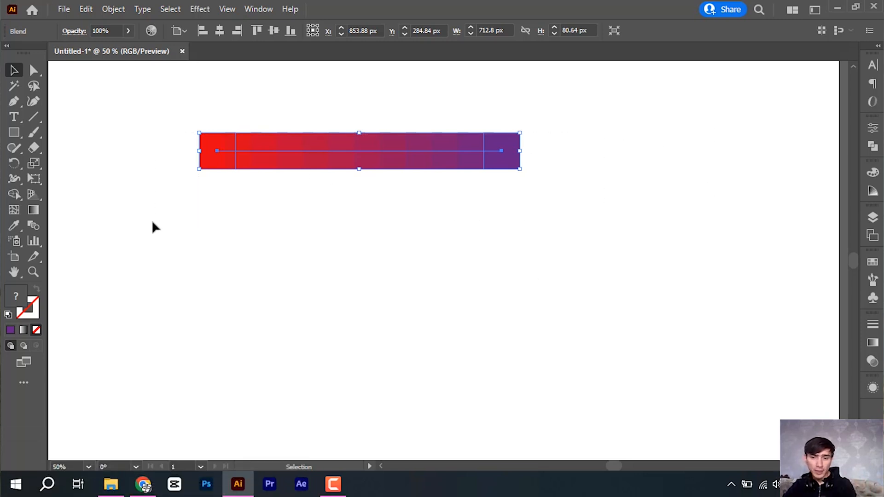
key(Delete)
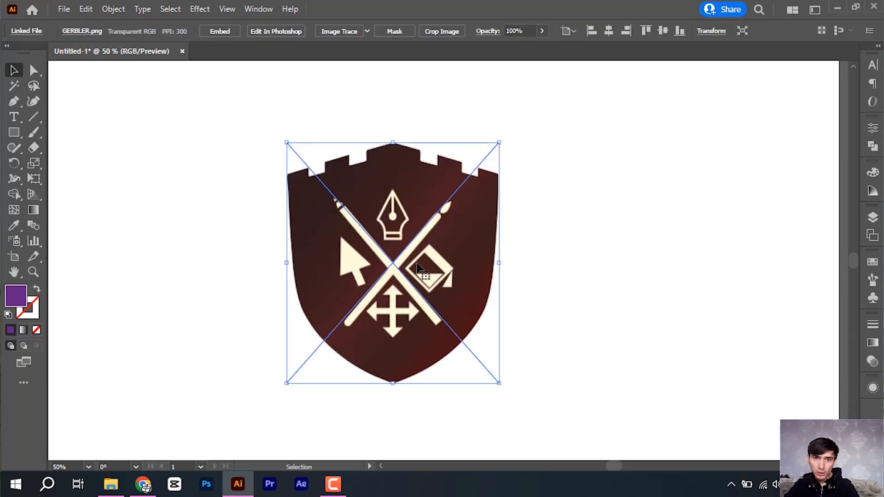
Move the placed GERBLER.png shield slightly upward and trace it with the High Fidelity Photo preset
drag(430, 267, 383, 217)
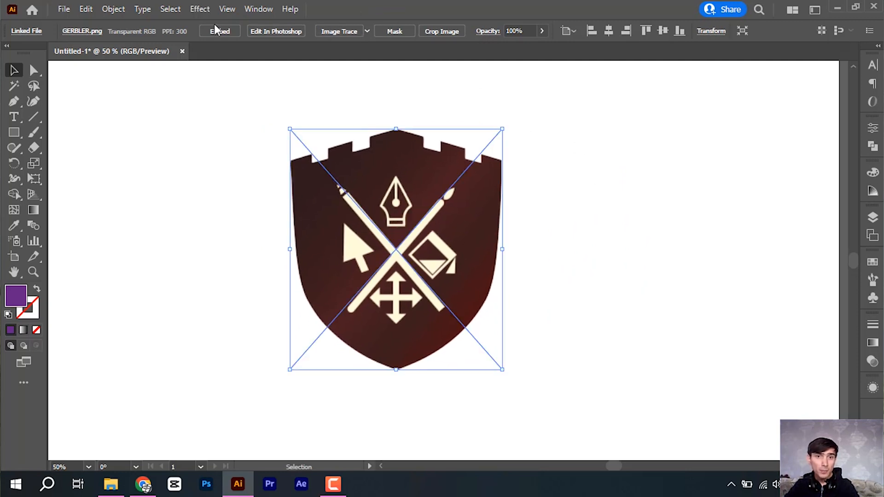
click(368, 31)
click(398, 81)
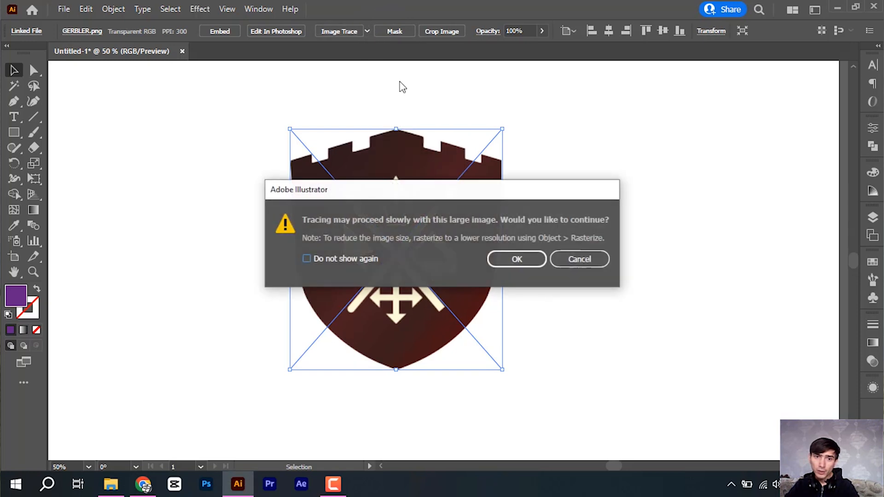
click(516, 260)
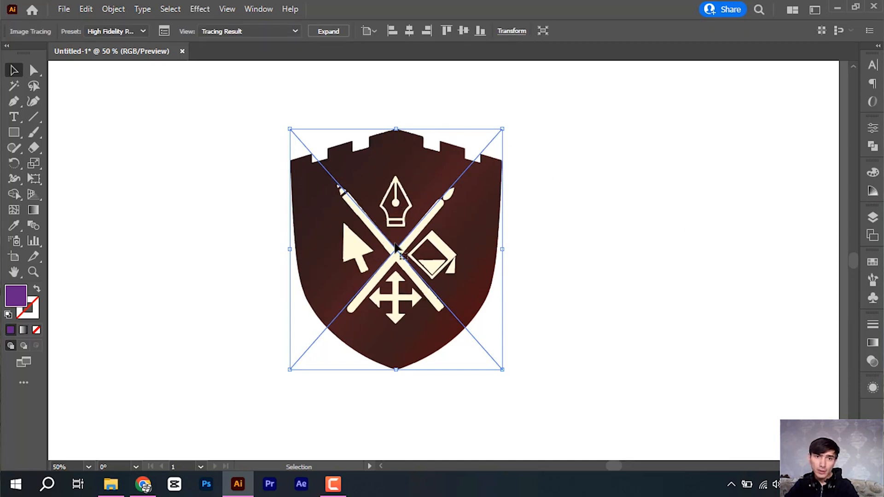
Compare the tracing as Source Image, Outlines with Source Image and Outlines, and return the view to Tracing Result
click(276, 31)
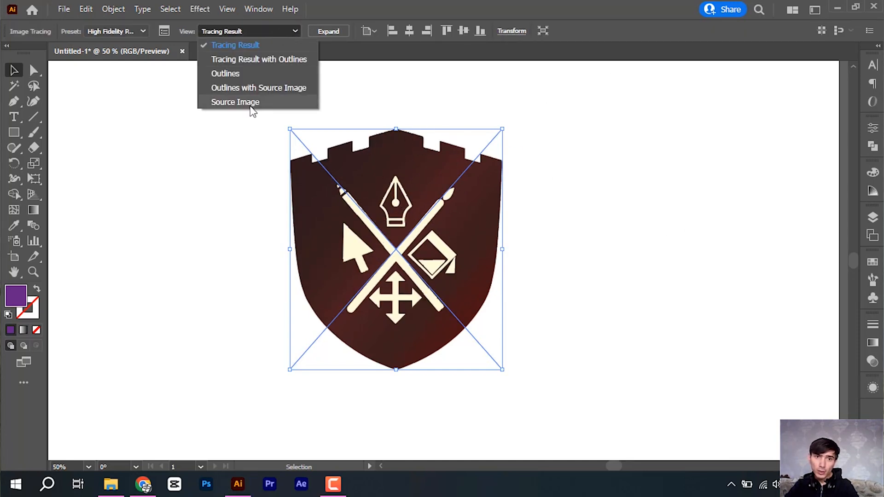
click(251, 104)
click(279, 31)
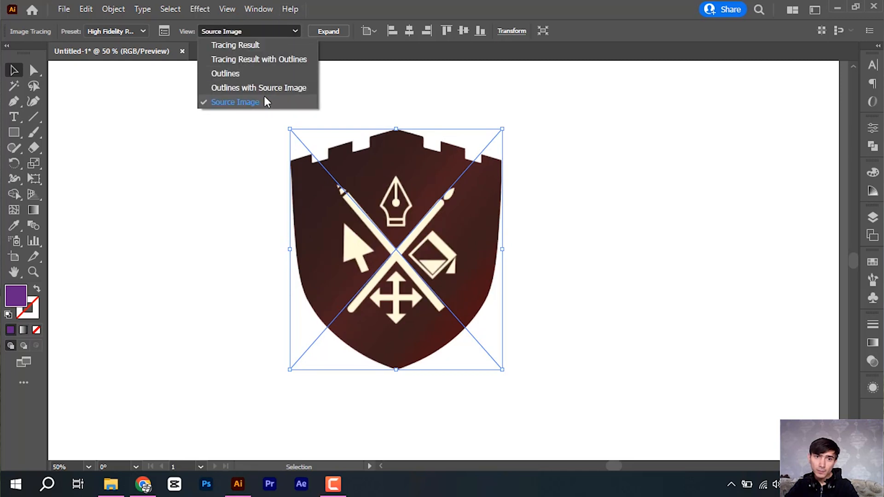
click(264, 88)
click(279, 32)
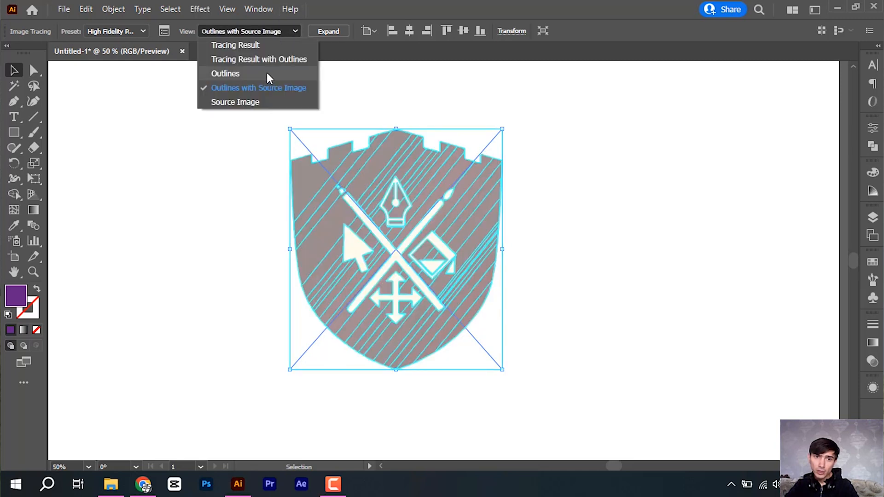
click(266, 74)
click(286, 31)
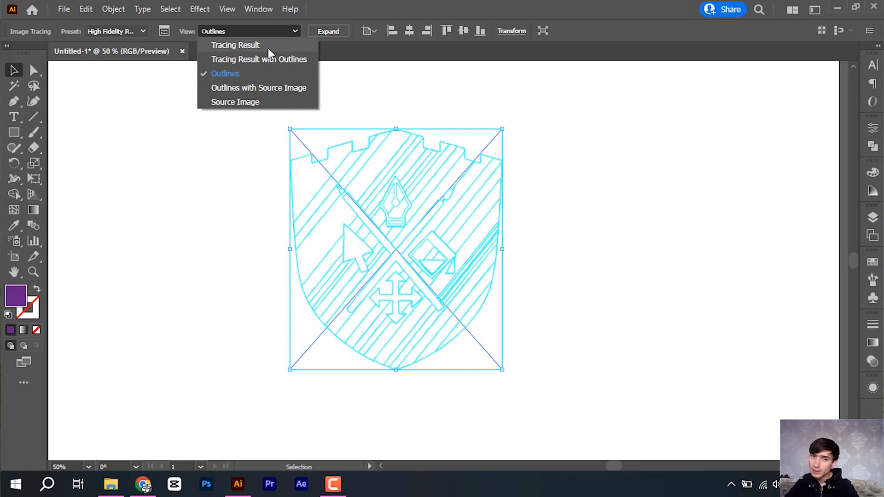
click(268, 46)
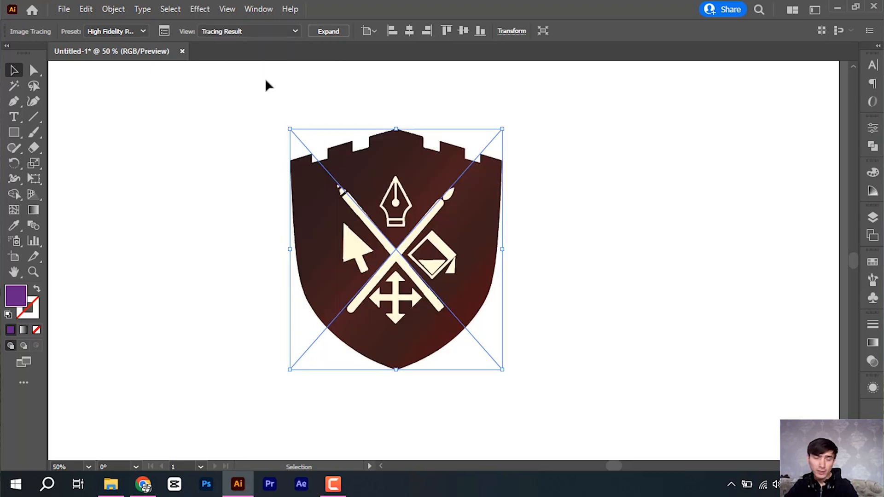
Expand the traced shield into vector paths and move the expanded group slightly down and to the left
click(129, 29)
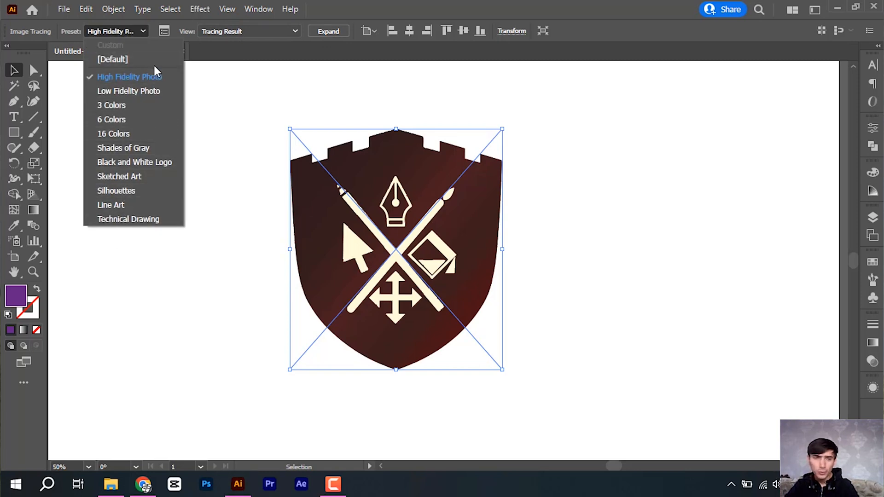
click(129, 32)
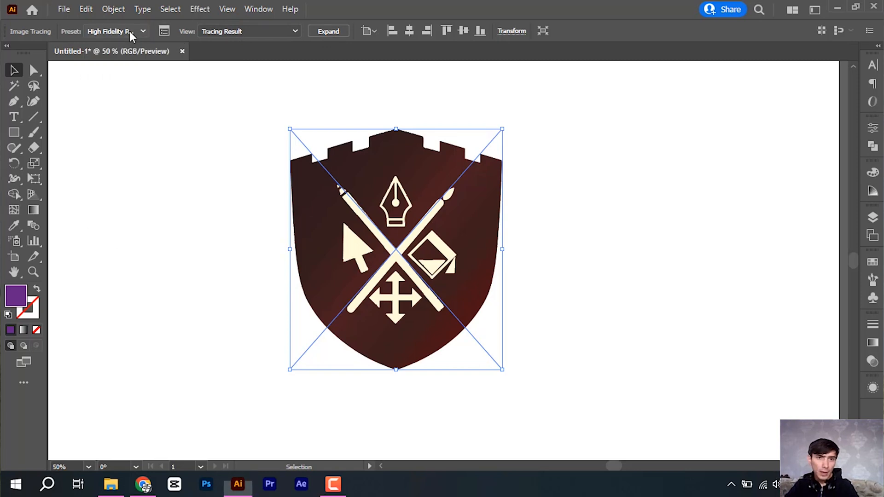
click(328, 32)
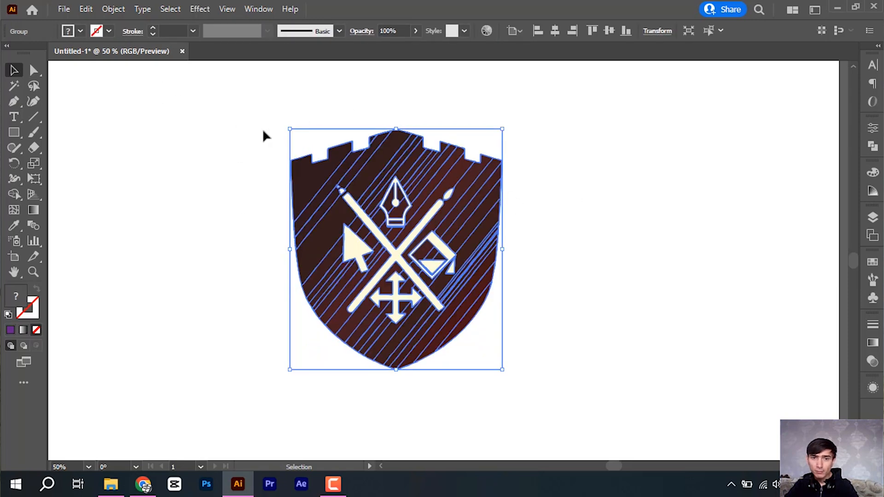
click(256, 195)
drag(395, 229, 369, 237)
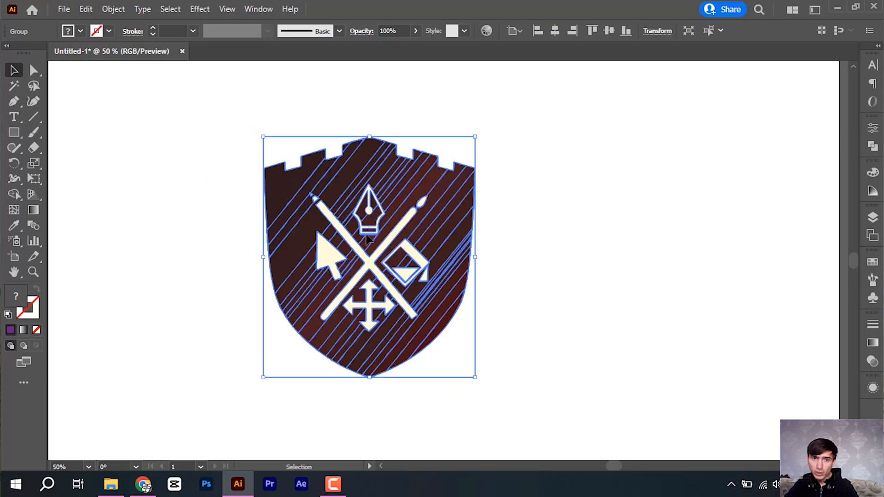
Ungroup the expanded shield artwork into separate paths and deselect it
right_click(356, 207)
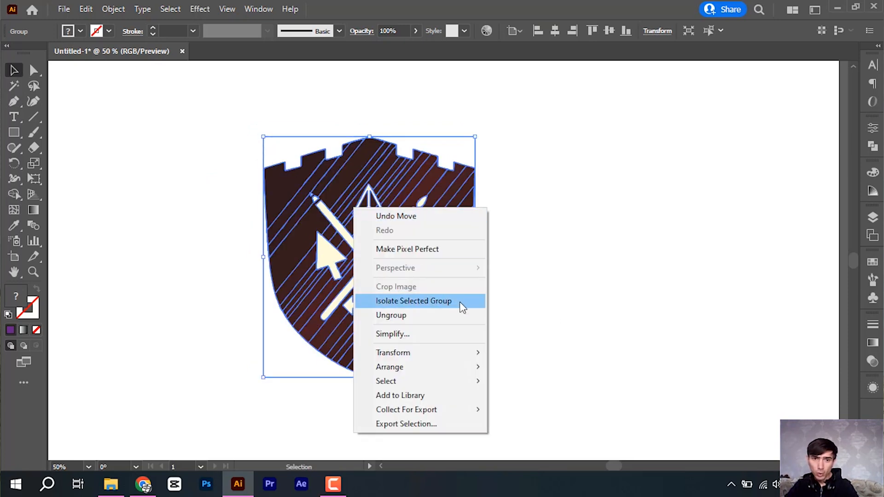
click(430, 317)
click(493, 227)
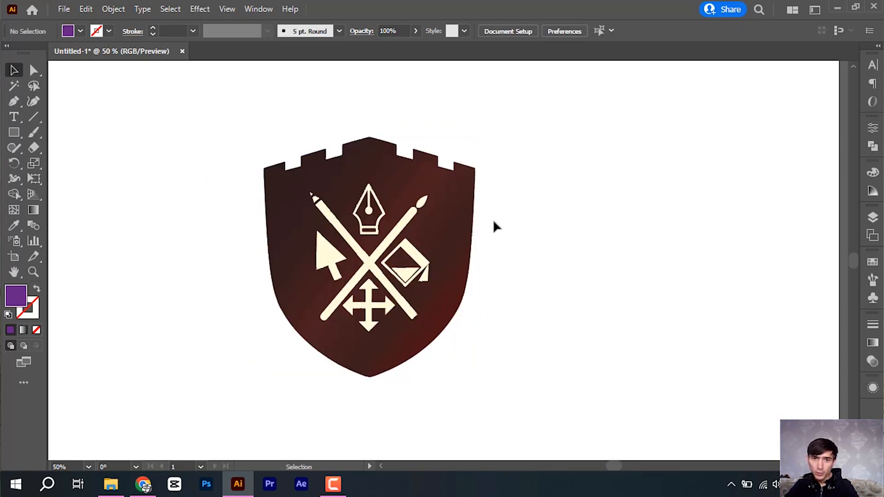
click(472, 147)
click(471, 142)
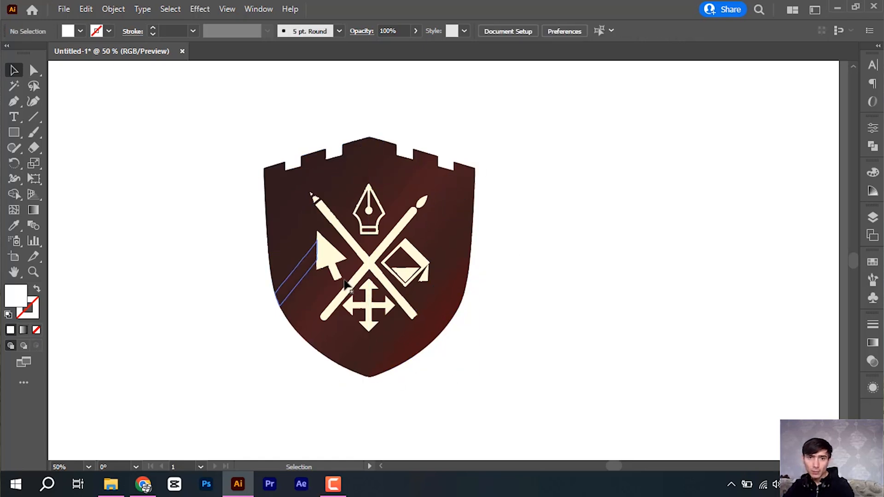
Move all the shield's pieces upward together and inspect their individual paths in the layer list
mouse_move(187, 121)
mouse_down()
mouse_move(471, 277)
mouse_move(576, 388)
mouse_up()
mouse_move(308, 192)
mouse_down()
mouse_move(528, 179)
mouse_move(296, 142)
mouse_move(358, 160)
mouse_move(308, 146)
mouse_up()
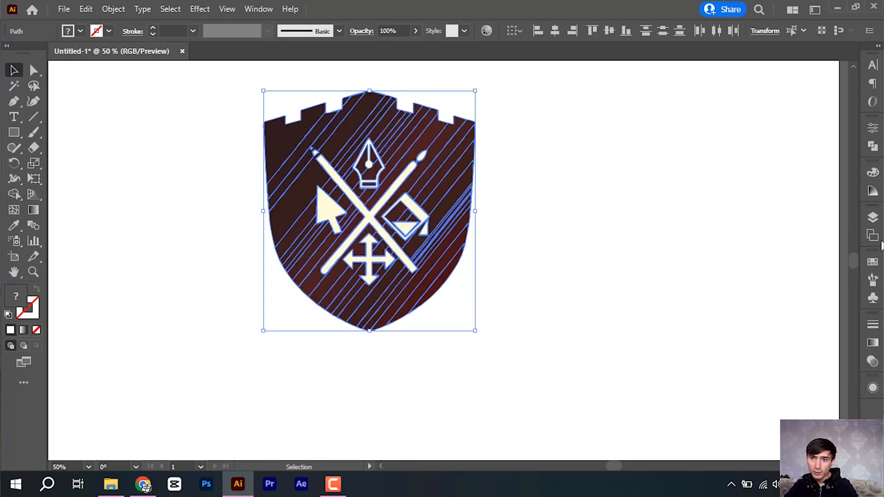
click(872, 220)
scroll(786, 312, down, 5)
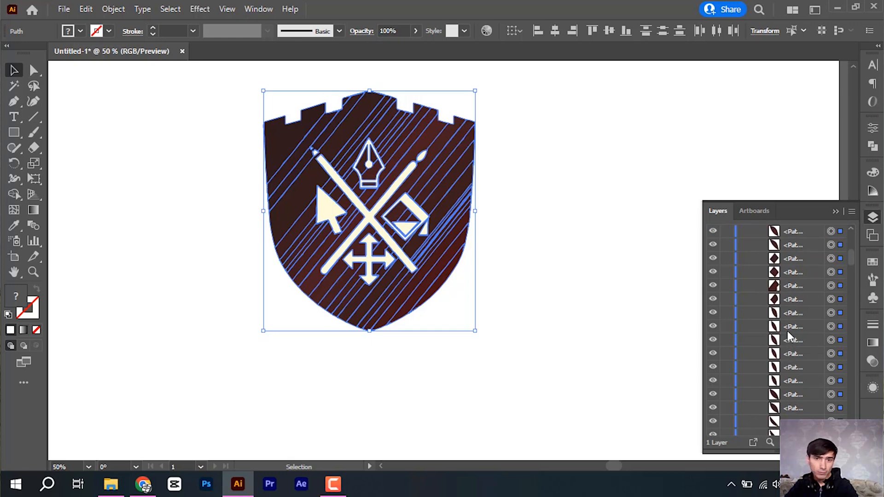
Pull one strip at the shield's right edge away from the artwork, and undo the move
click(475, 173)
drag(472, 170, 615, 177)
key(ctrl+z)
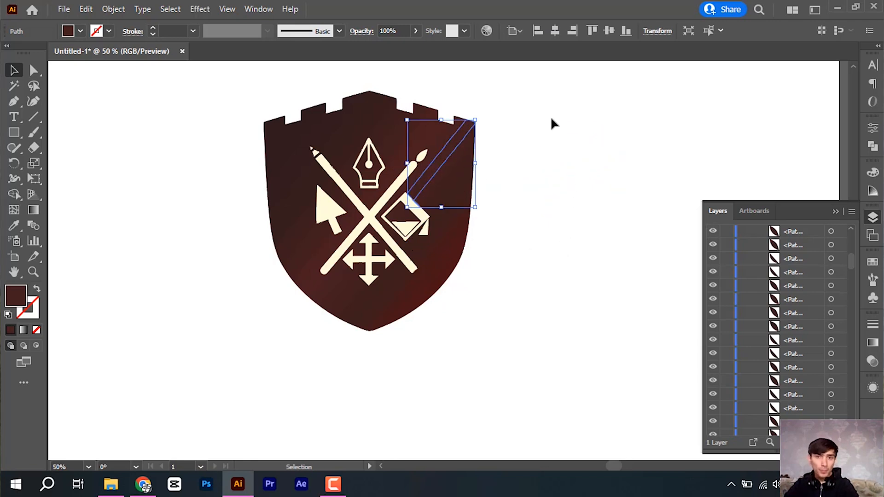
Delete all the shield artwork from the artboard, including the leftover path fragments
mouse_move(552, 100)
mouse_down()
mouse_move(137, 323)
mouse_move(191, 352)
mouse_up()
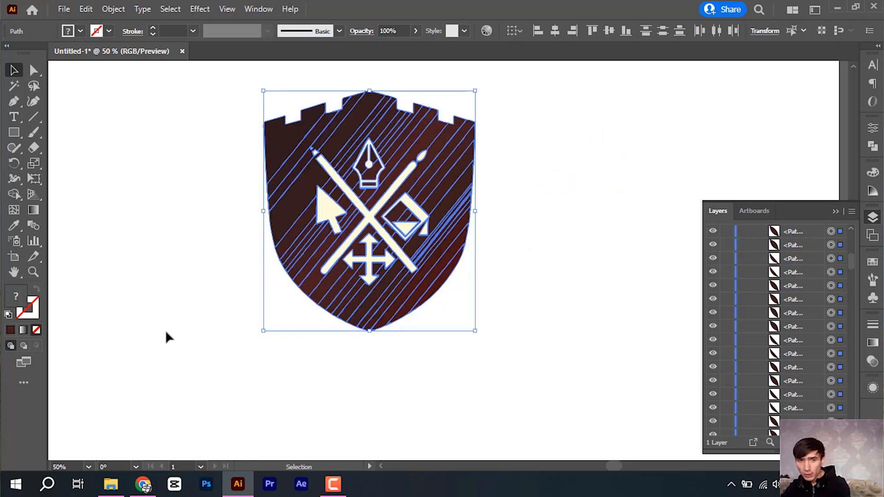
key(Delete)
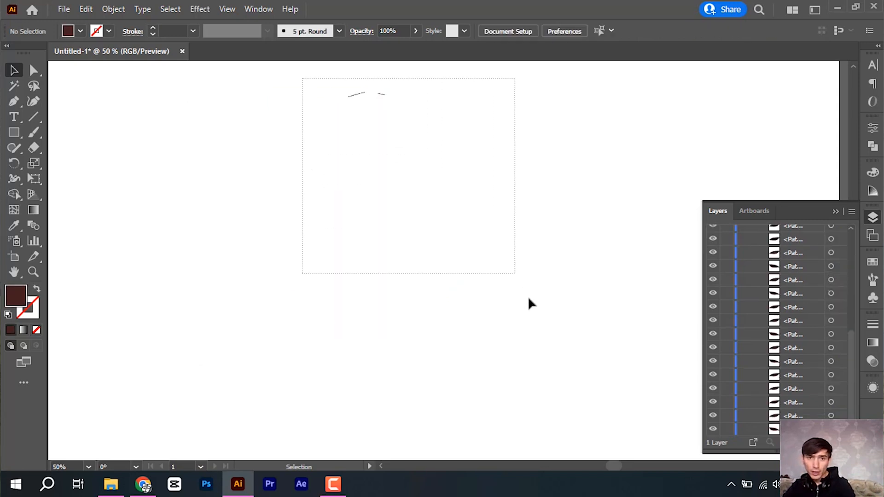
key(ctrl+a)
key(Delete)
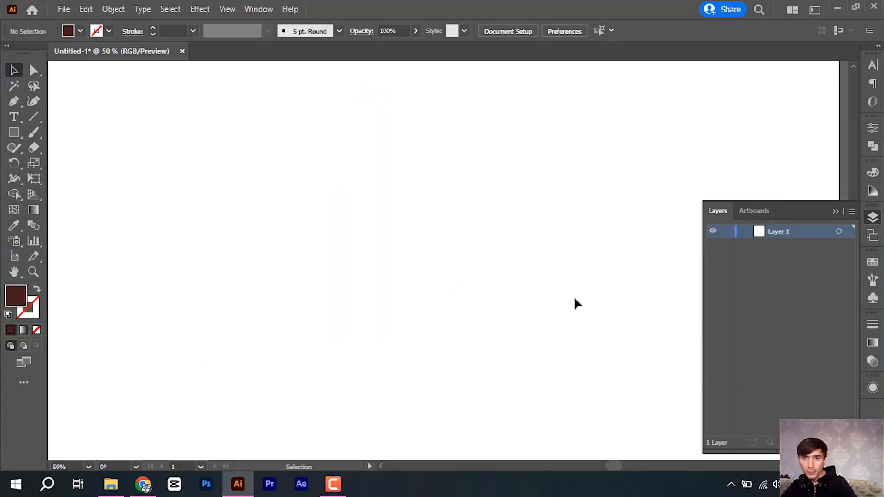
Draw a circle near the middle of the artboard with no fill and a red 4 pt stroke
click(836, 212)
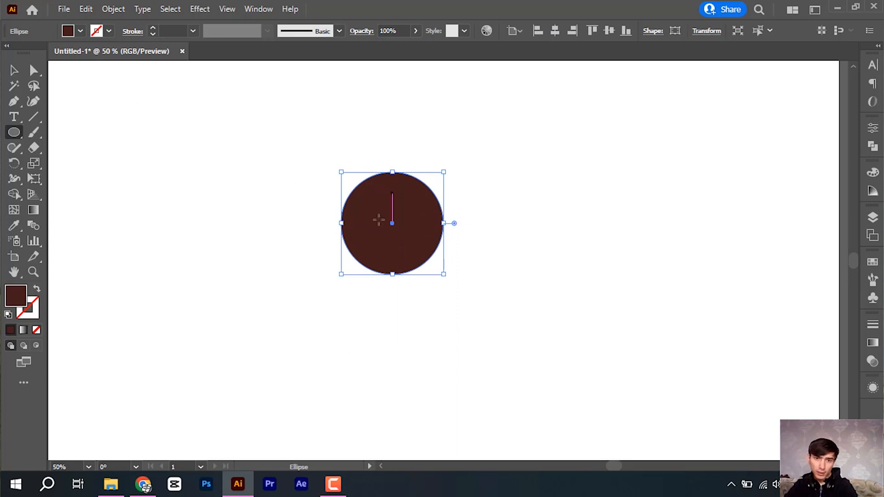
click(38, 289)
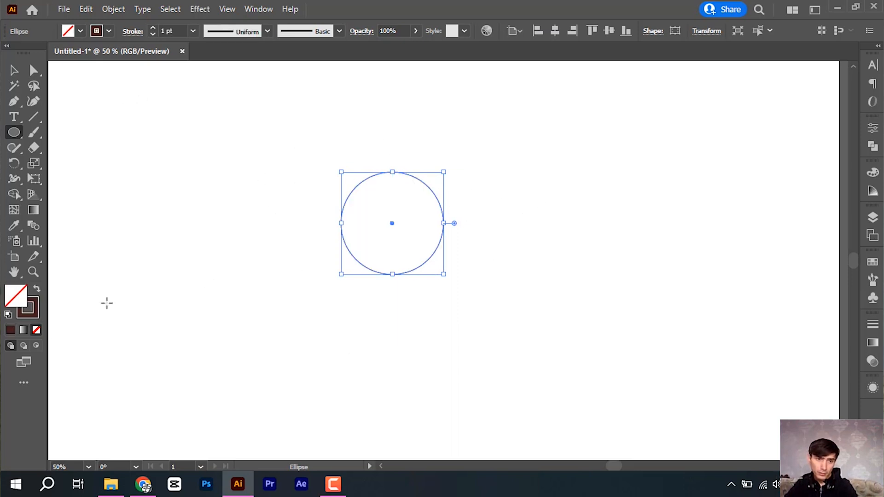
click(153, 29)
click(154, 29)
click(154, 29)
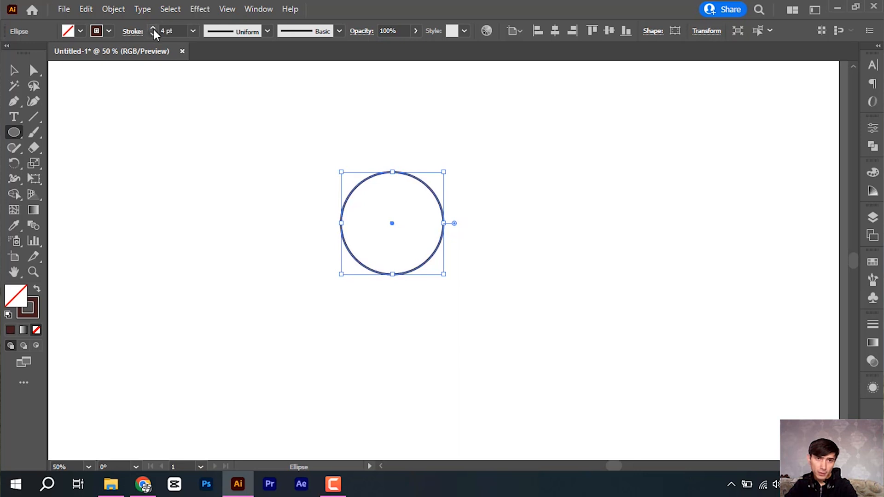
click(108, 31)
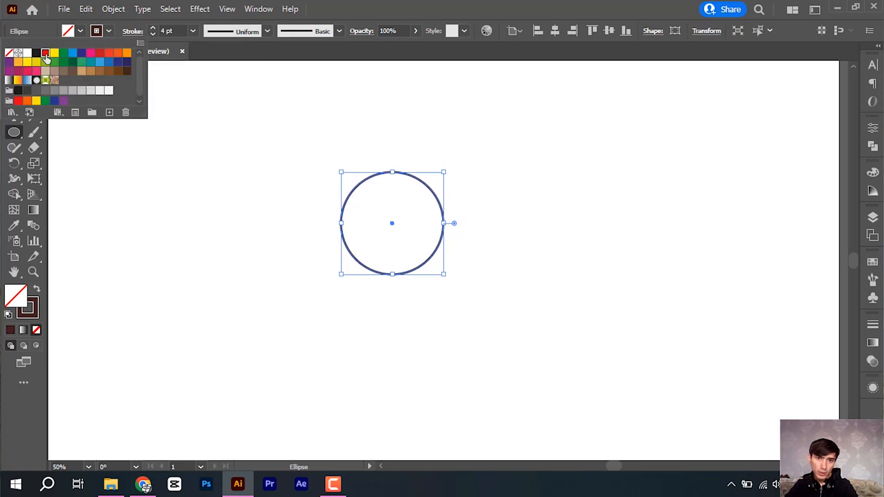
click(46, 53)
click(110, 31)
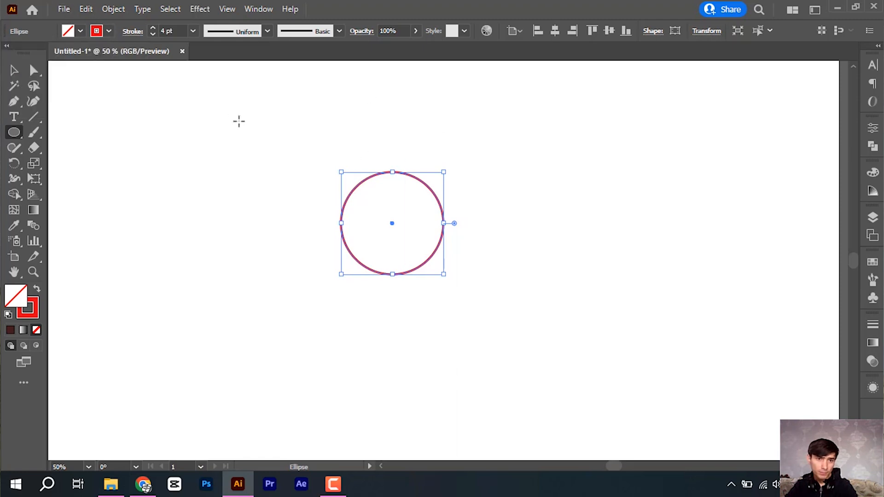
Draw a five-pointed star centred above the circle and scale it down so it sits just over the circle's top
right_click(13, 133)
click(79, 195)
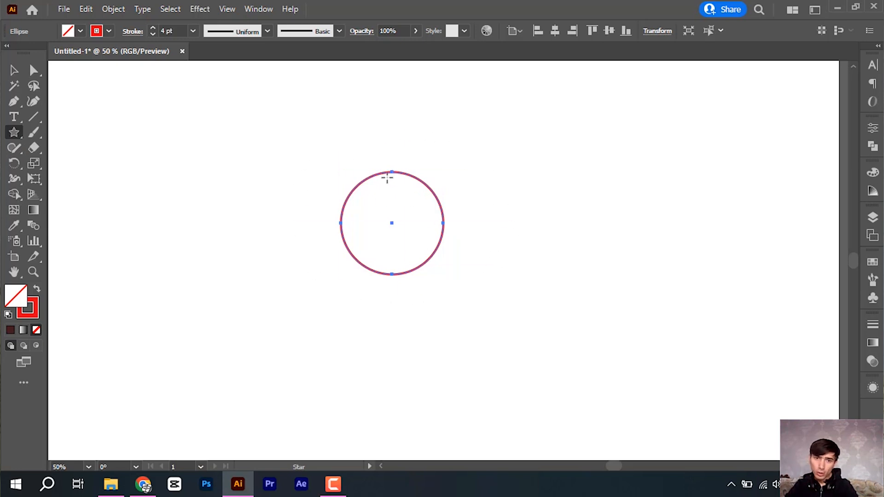
drag(391, 138, 406, 156)
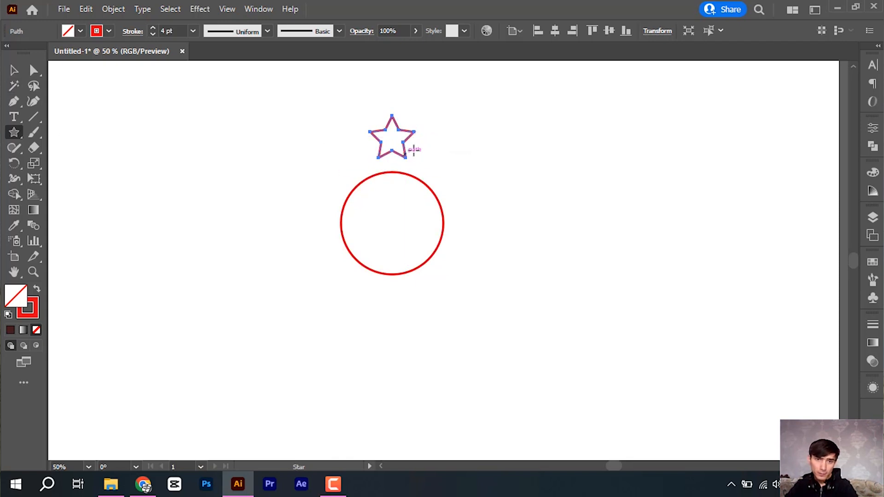
click(14, 70)
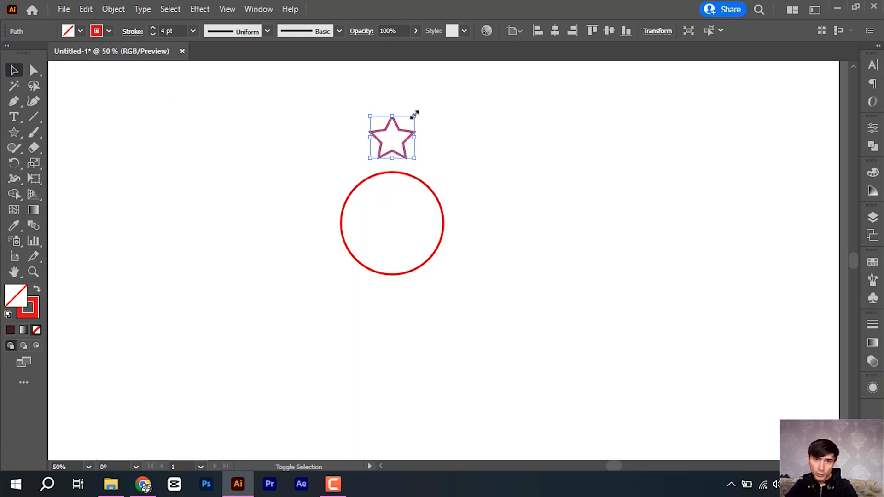
drag(414, 114, 401, 154)
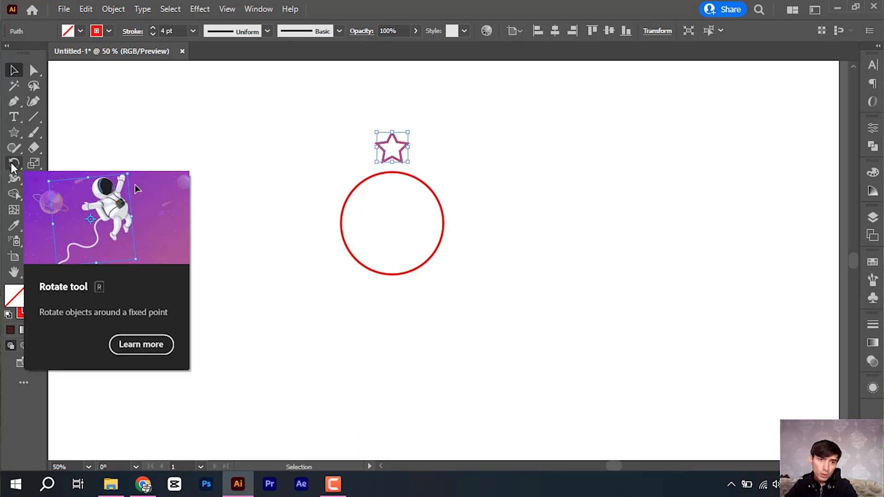
Make a copy of the star rotated about 34° clockwise around the circle's centre with the Rotate tool
click(13, 163)
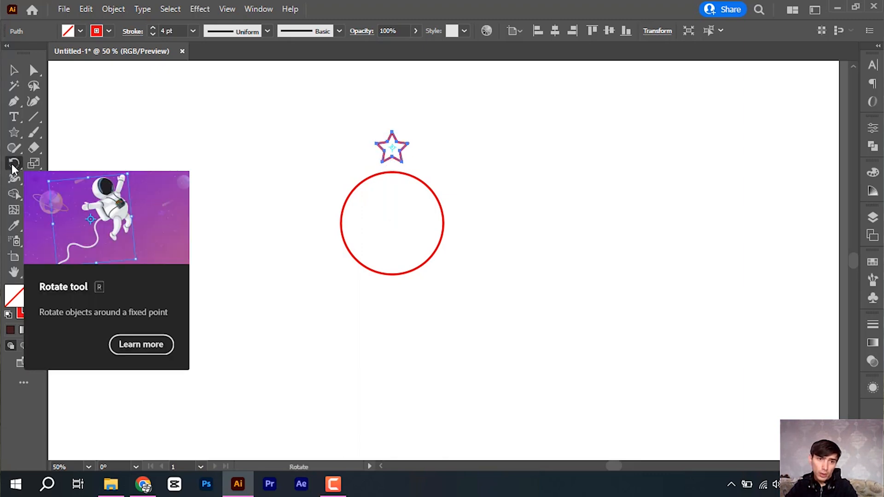
click(392, 224)
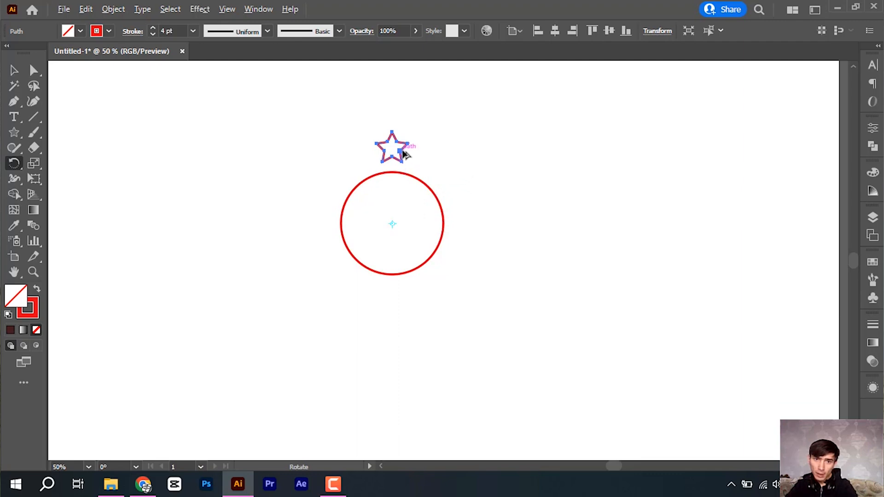
drag(402, 149, 442, 175)
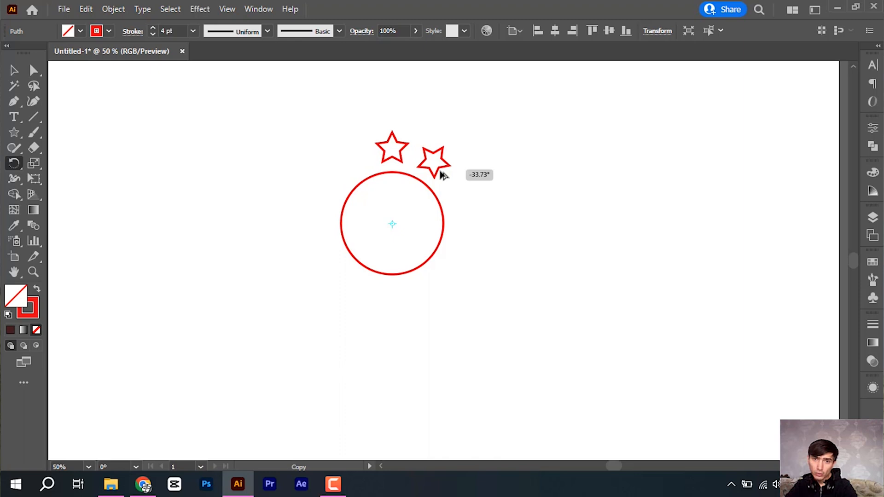
drag(442, 175, 442, 175)
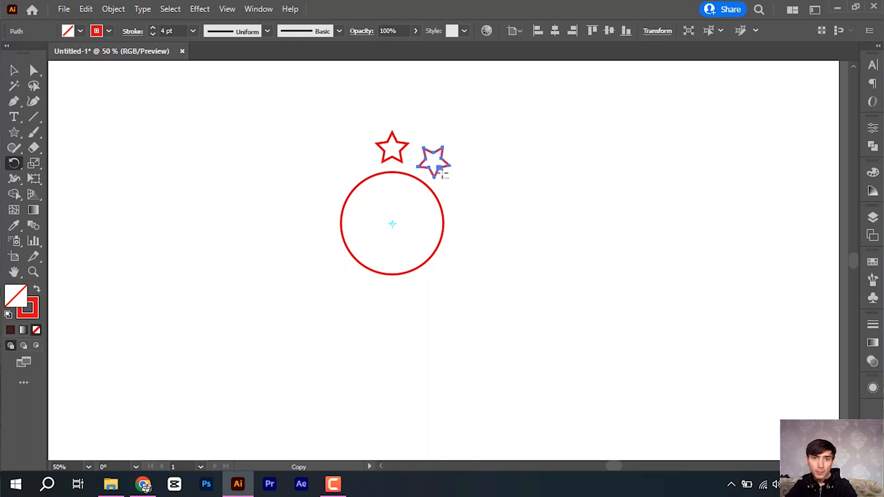
Repeat the rotated star copy around the circle to form a ring of stars
key(ctrl+d)
key(ctrl+d)
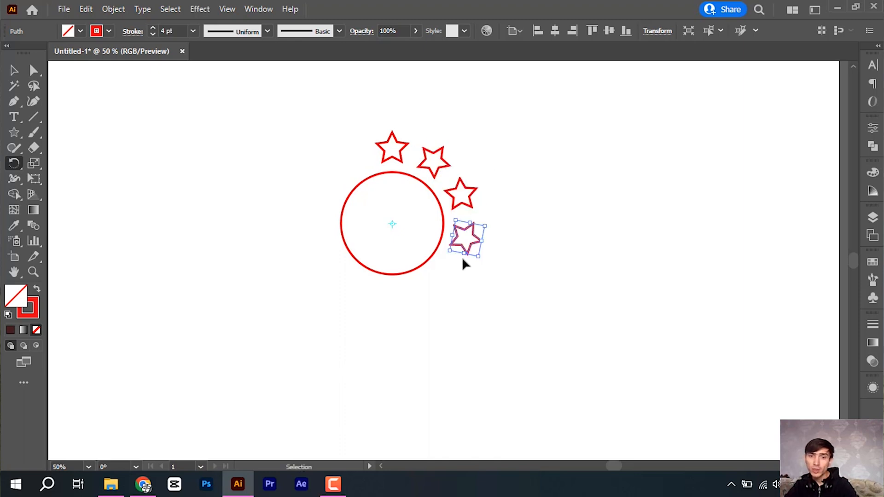
key(ctrl+d)
key(ctrl+d)
key(ctrl+d)
key(ctrl+d)
key(ctrl+d)
key(ctrl+d)
key(ctrl+d)
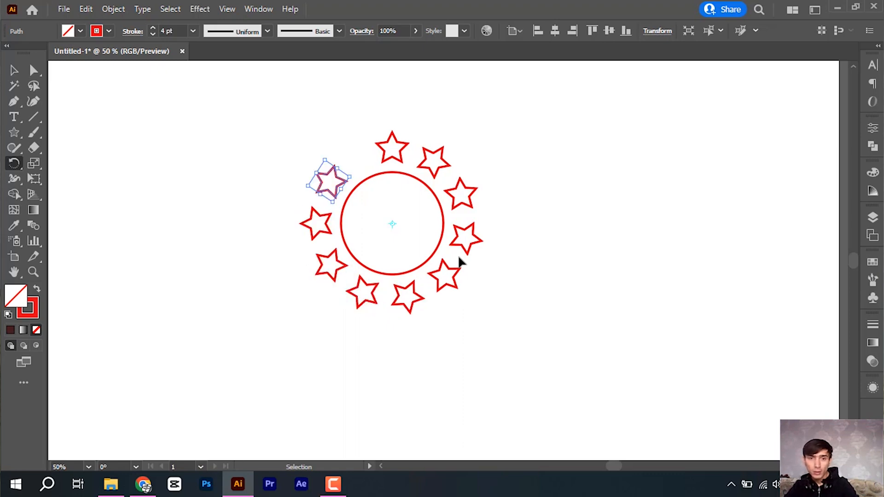